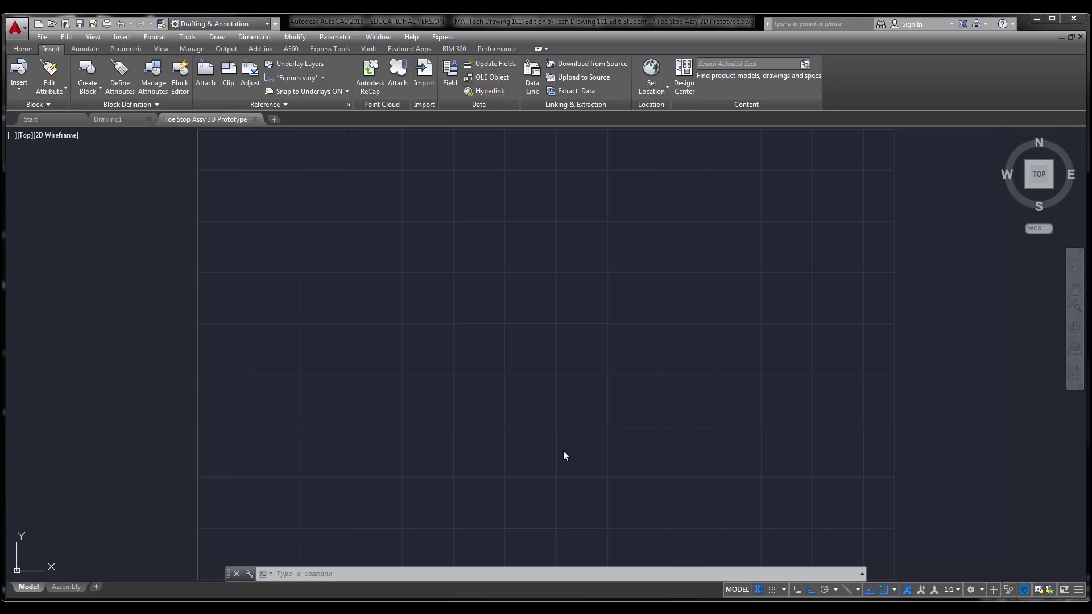
- Examine the Assembly layout's title block and tables, return to model space, and check which blocks are available to insert
left_click(63, 589)
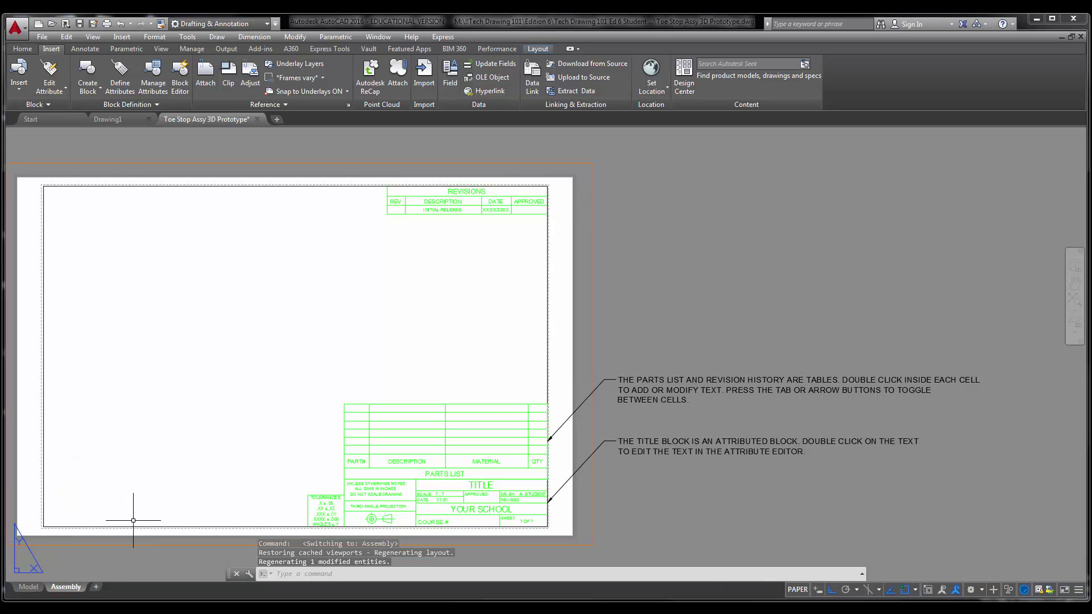
middle_click_drag(133, 521, 152, 518)
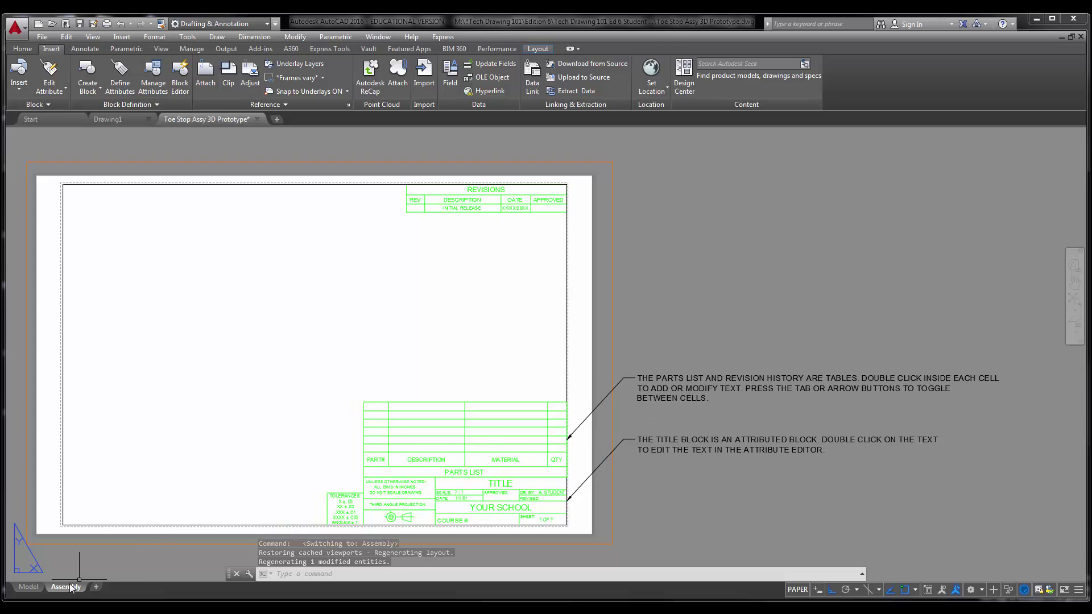
left_click(28, 587)
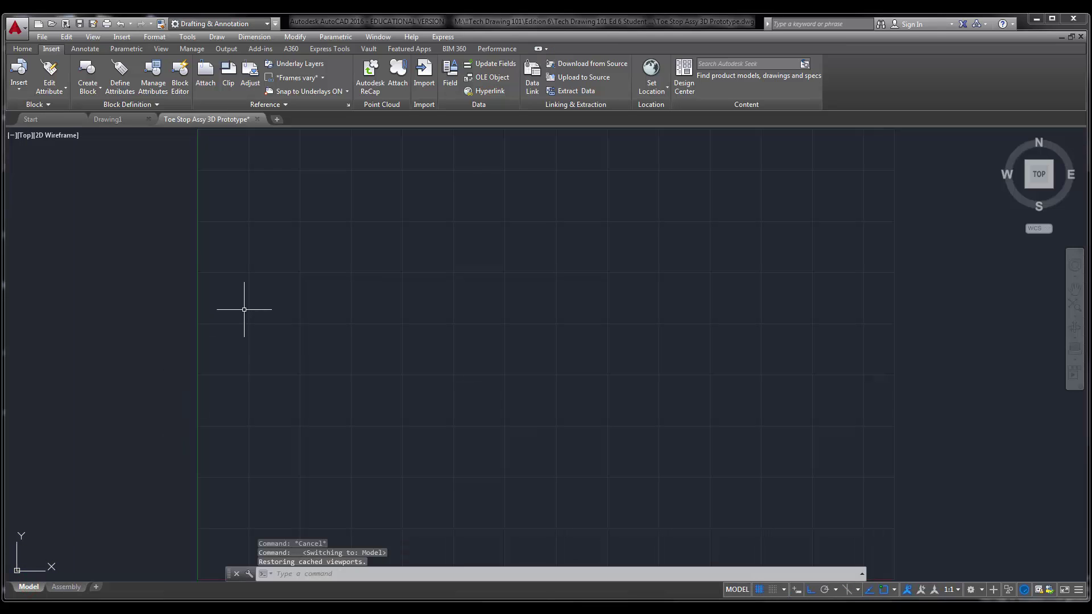
left_click(19, 84)
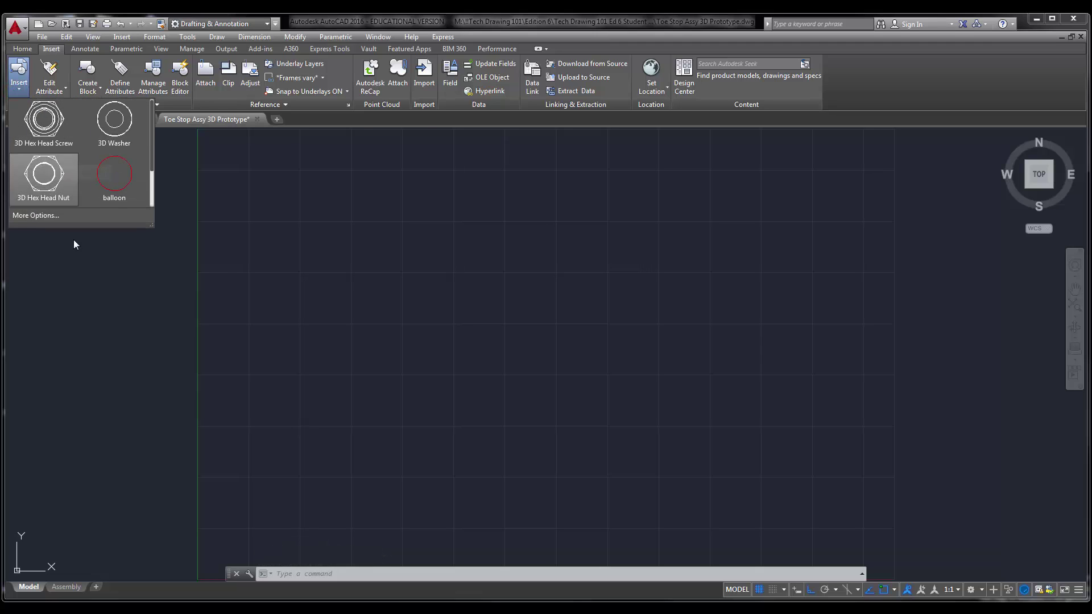
left_click(89, 296)
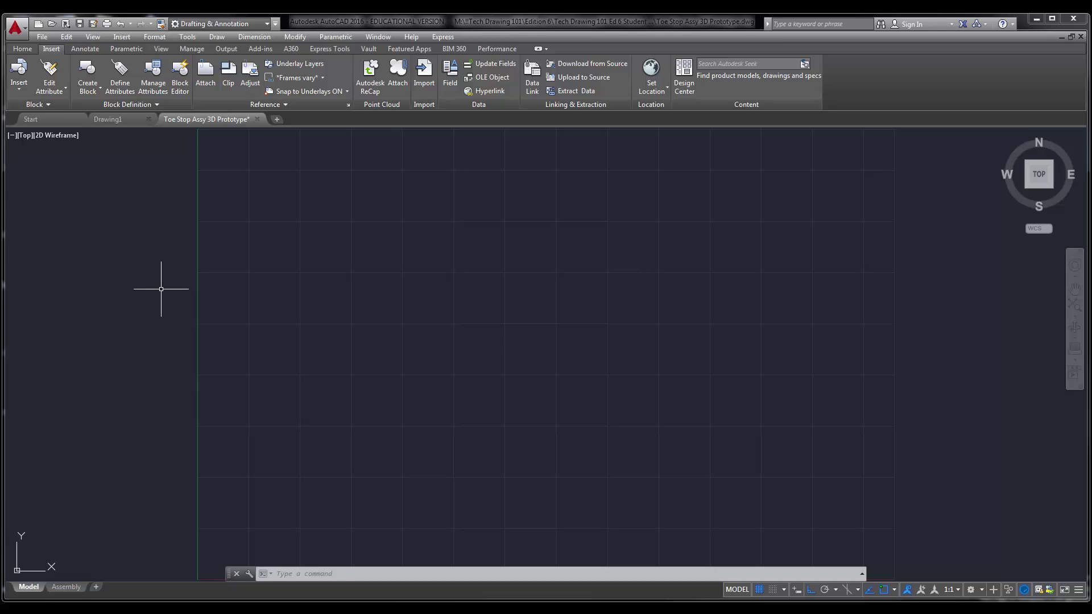
- Save a copy of the drawing to the Desktop as Toe Stop Assy 3D Prototype.dwg
left_click(42, 36)
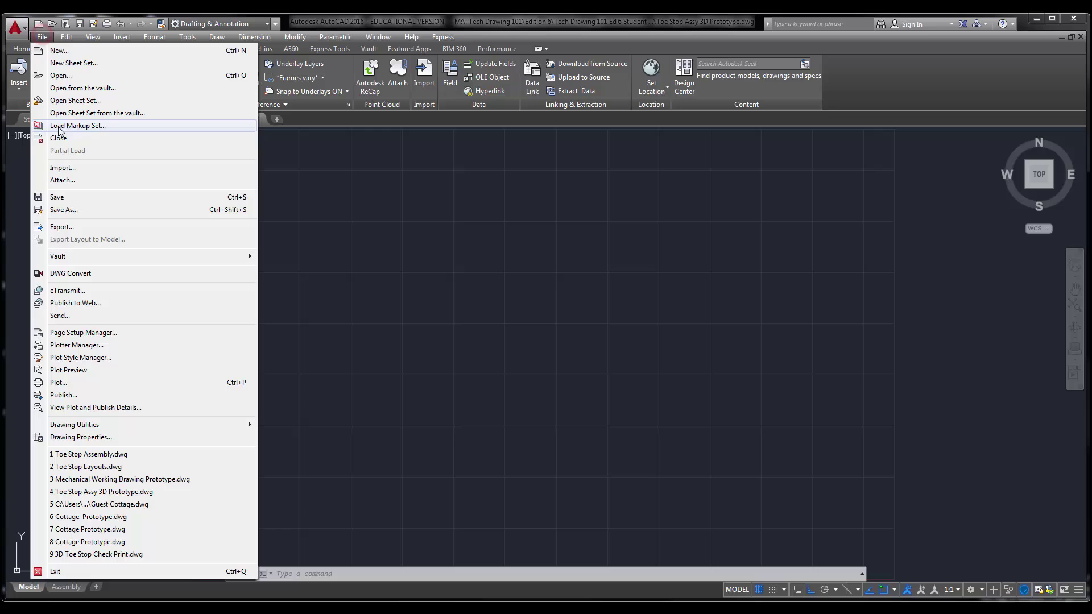
left_click(63, 210)
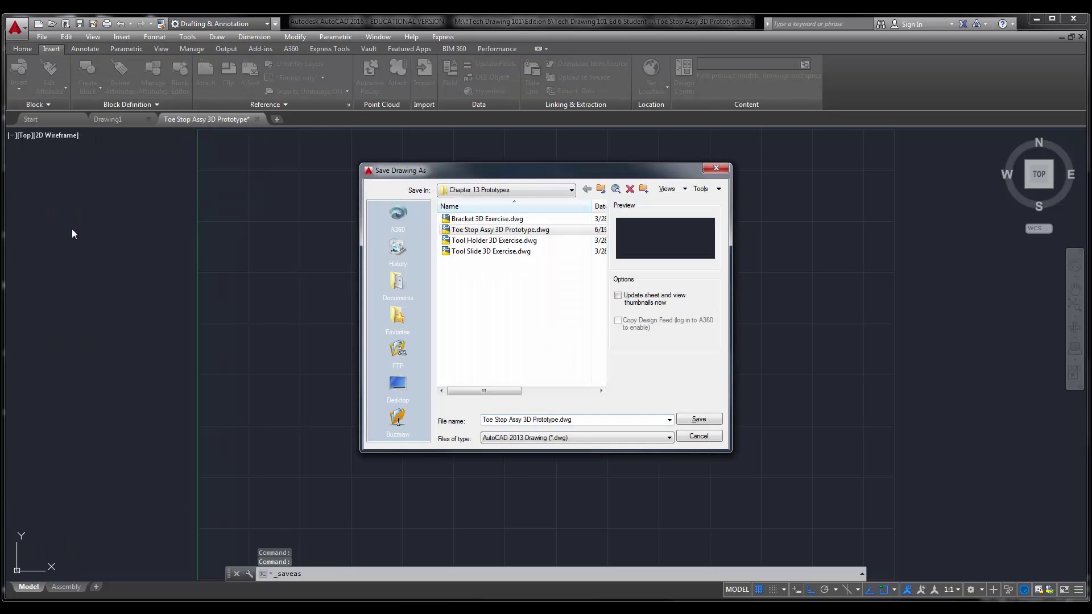
left_click(397, 384)
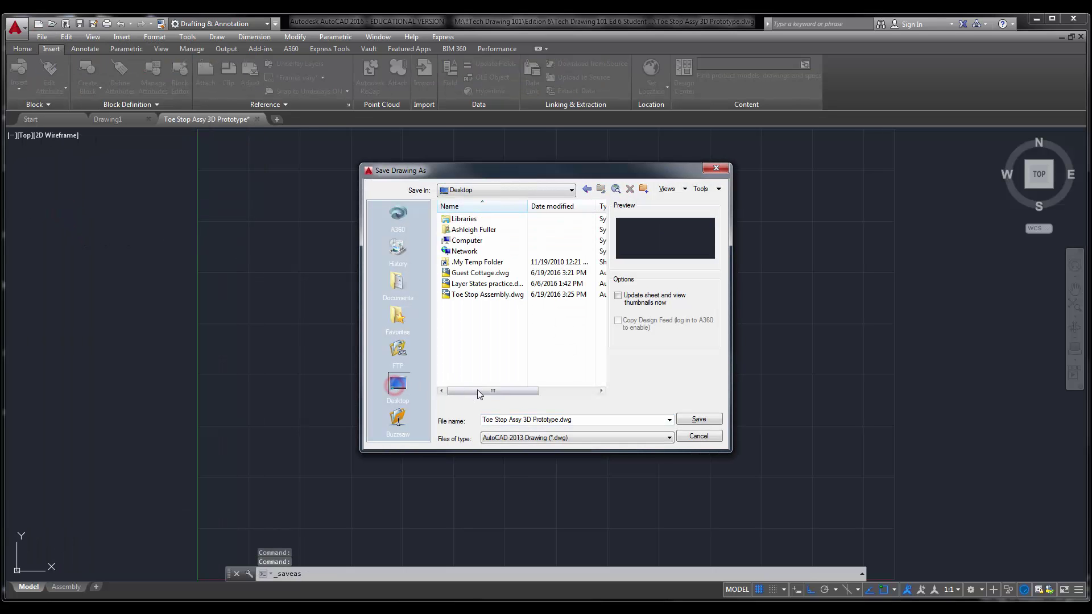
left_click(603, 419)
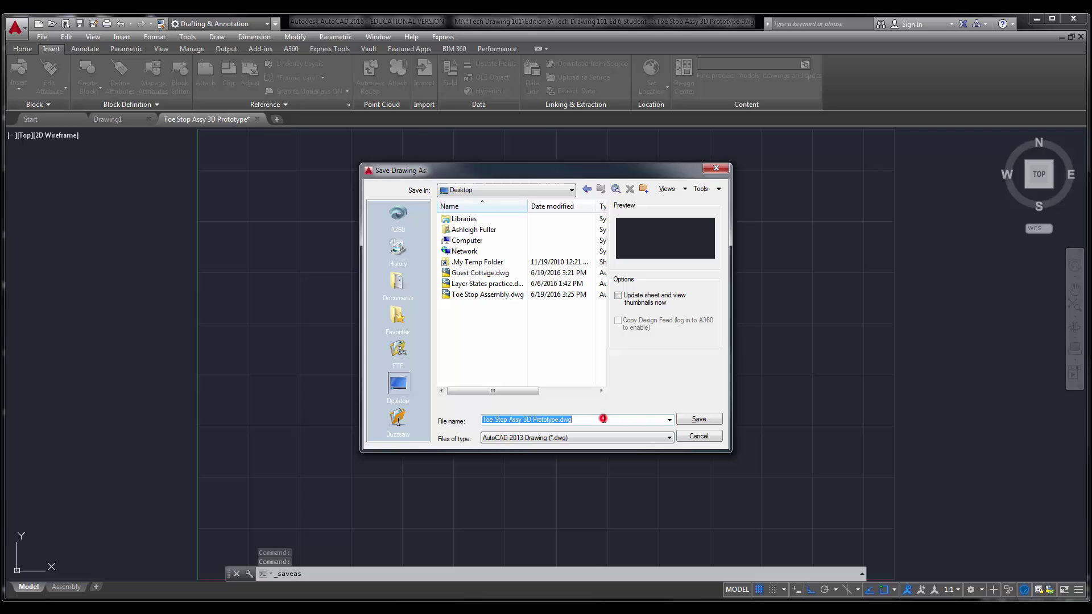
left_click(699, 419)
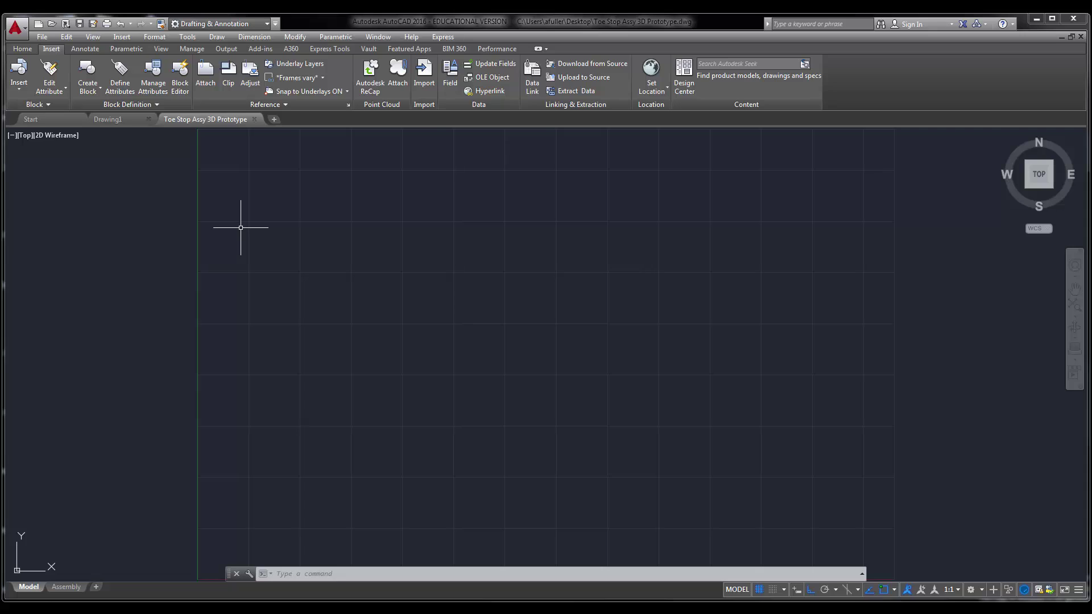
- Insert Toe Stop Assembly.dwg from the Desktop as a block near the model space origin, at uniform scale 1 and rotation 0
left_click(20, 91)
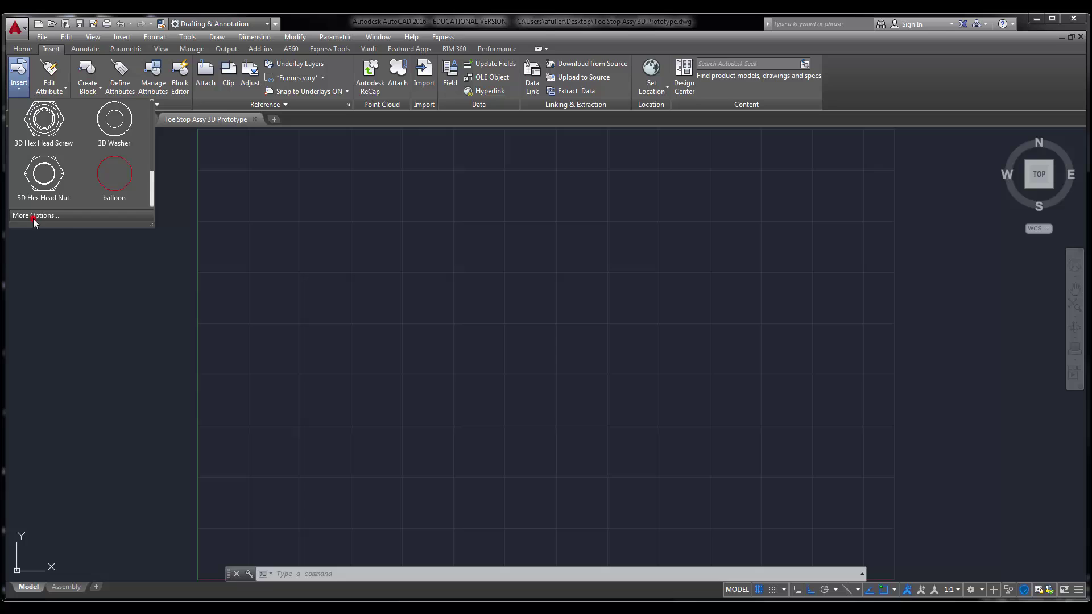
left_click(33, 217)
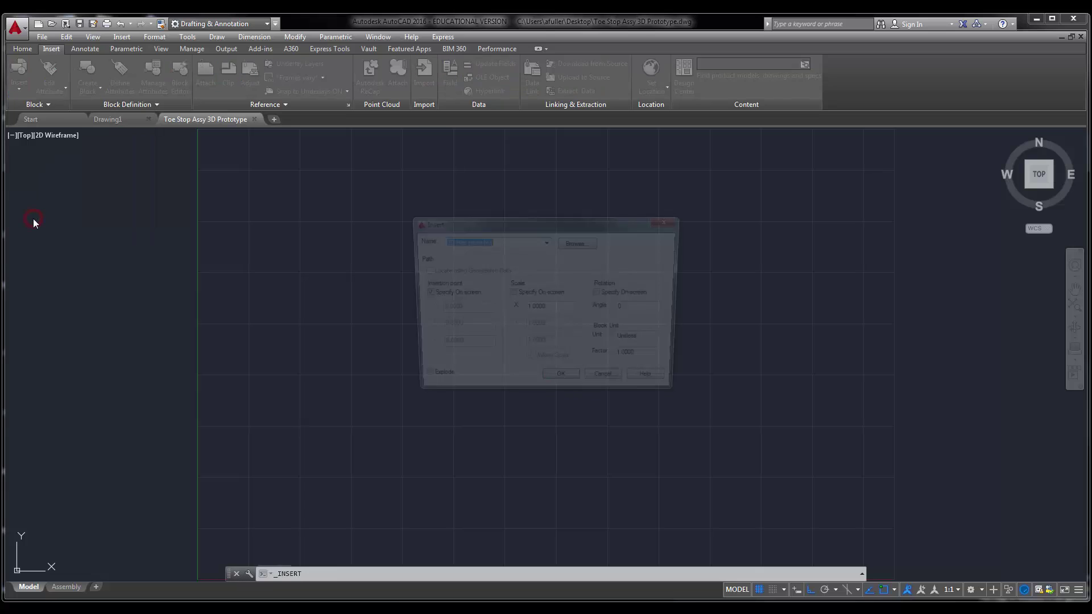
left_click(576, 245)
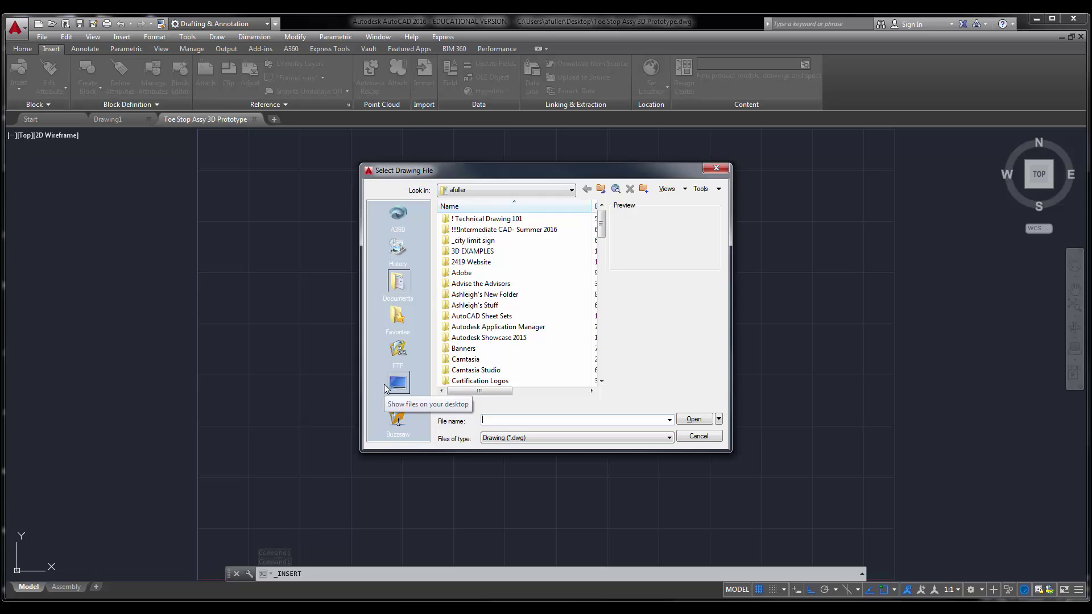
left_click(398, 384)
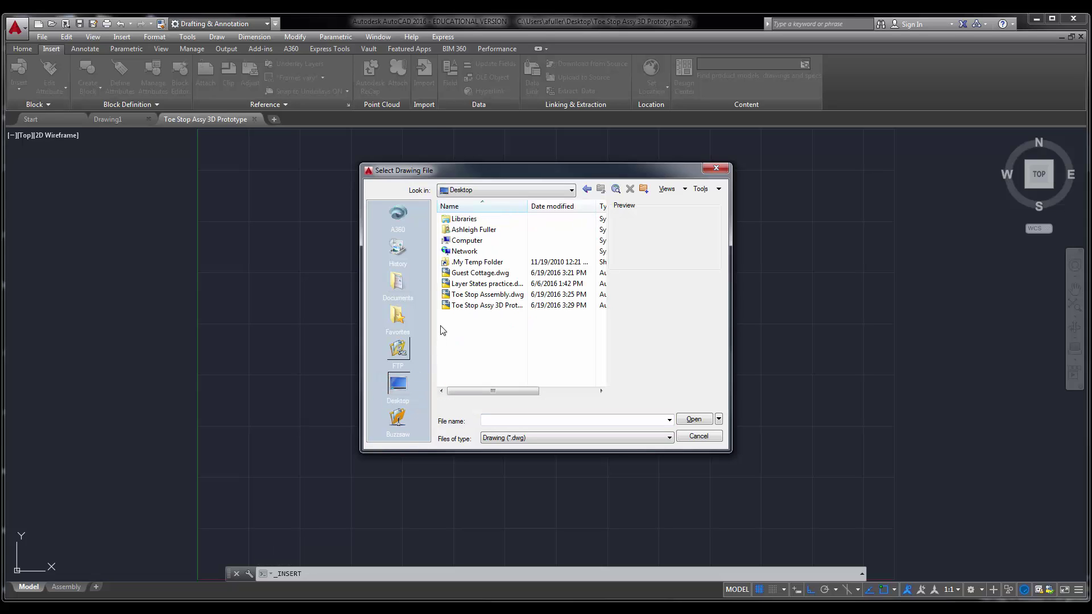
left_click(464, 295)
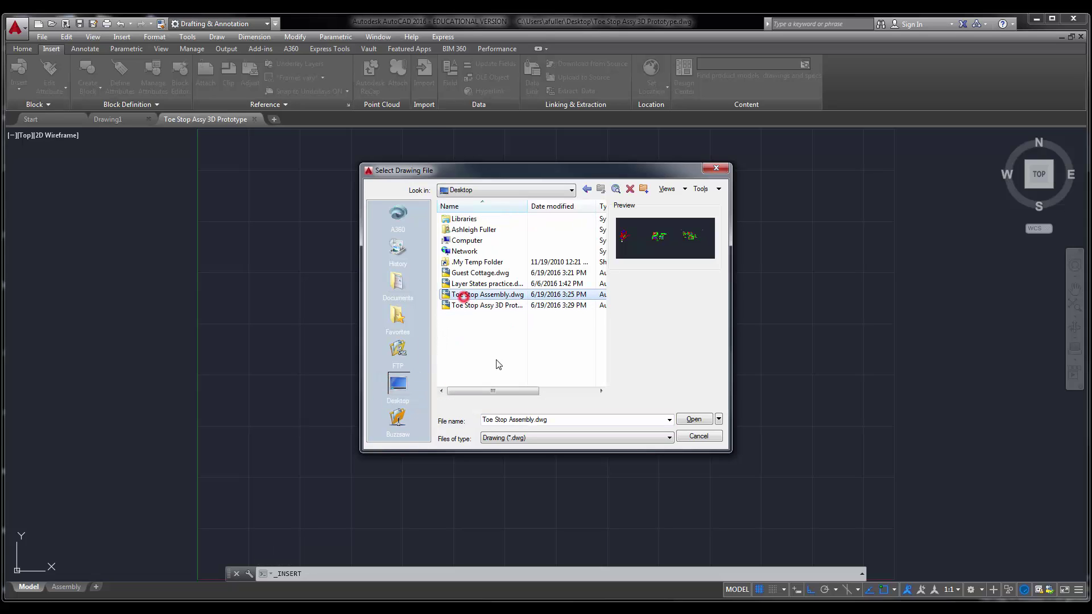
left_click(696, 419)
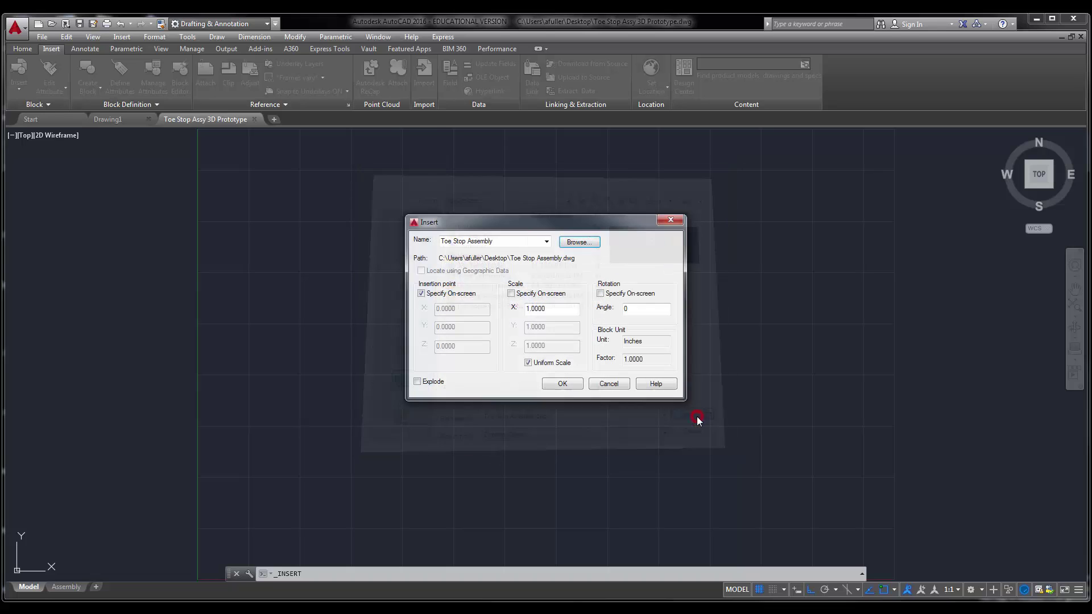
left_click(562, 384)
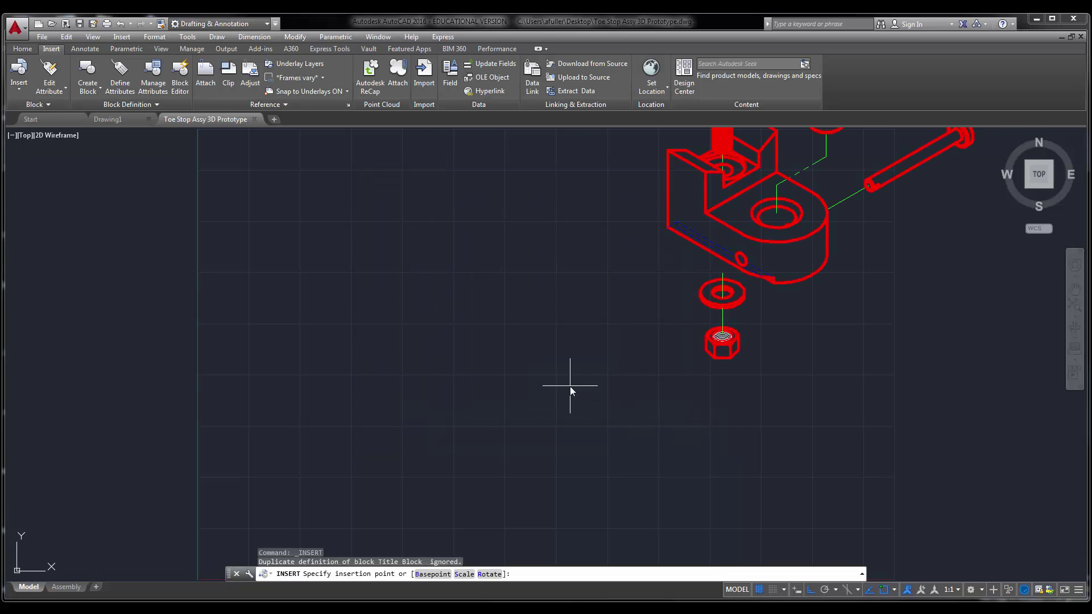
scroll(569, 387, "down", 3)
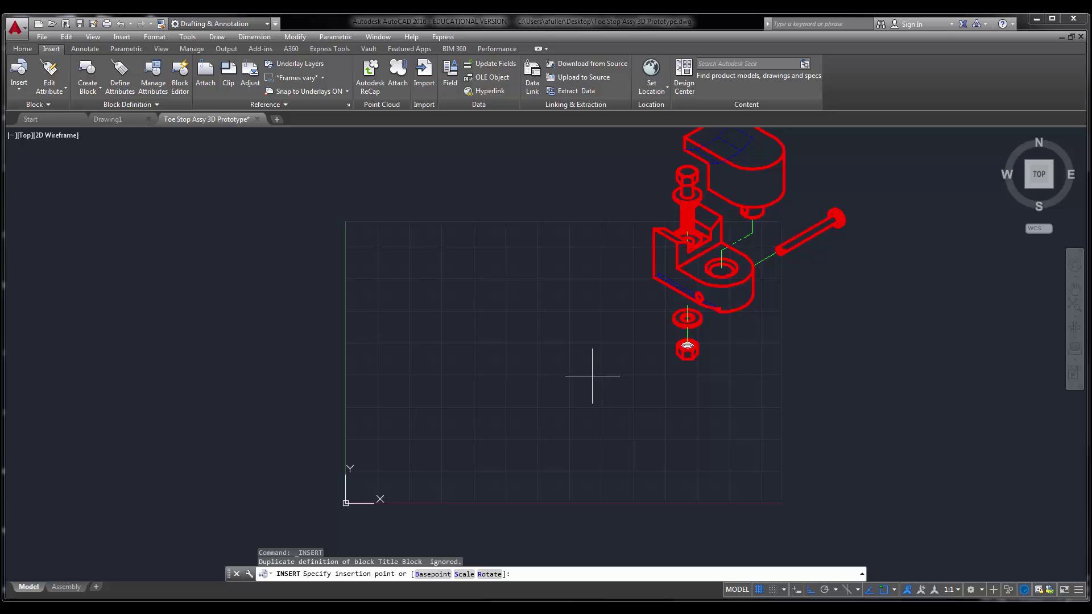
left_click(354, 477)
- Add the LineWeight toggle to the status bar and turn off the lineweight display for the inserted views
scroll(597, 443, "down", 2)
middle_click_drag(596, 444, 92, 422)
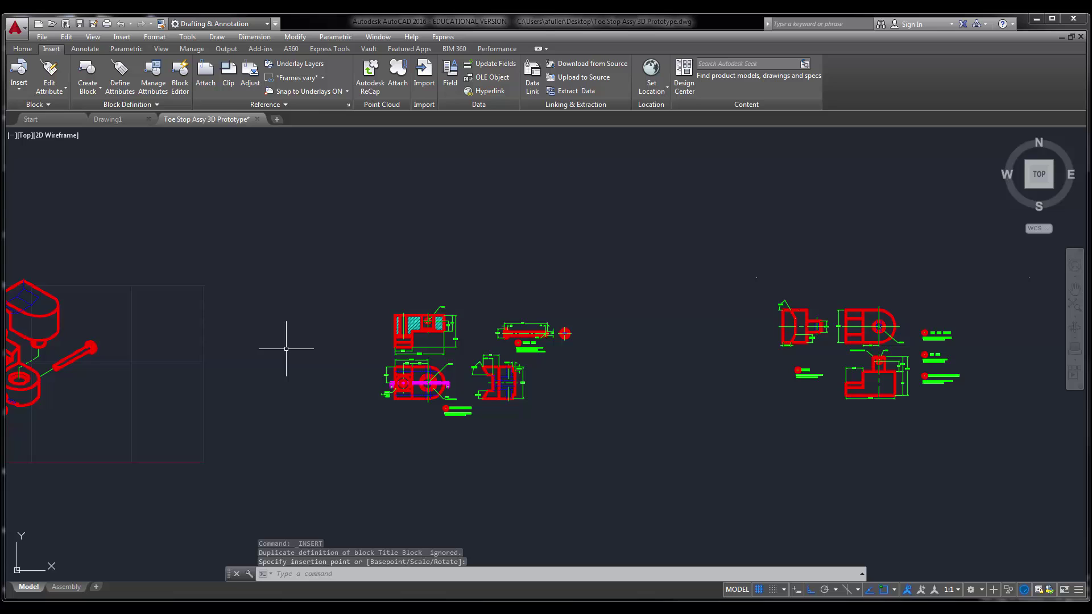
scroll(479, 418, "up", 2)
middle_click_drag(487, 419, 428, 419)
scroll(365, 322, "up", 2)
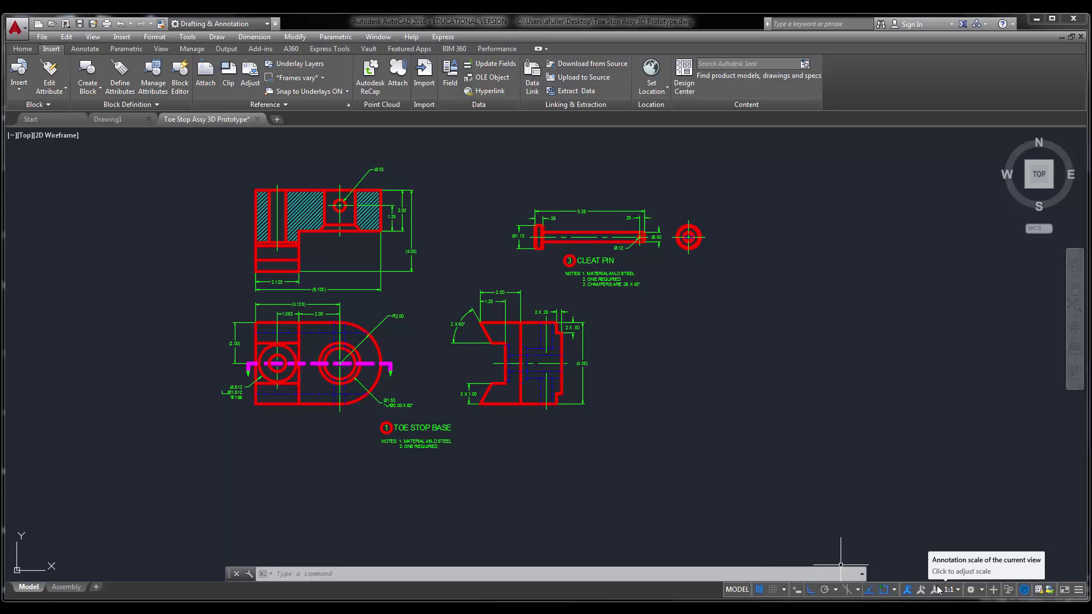
left_click(1079, 591)
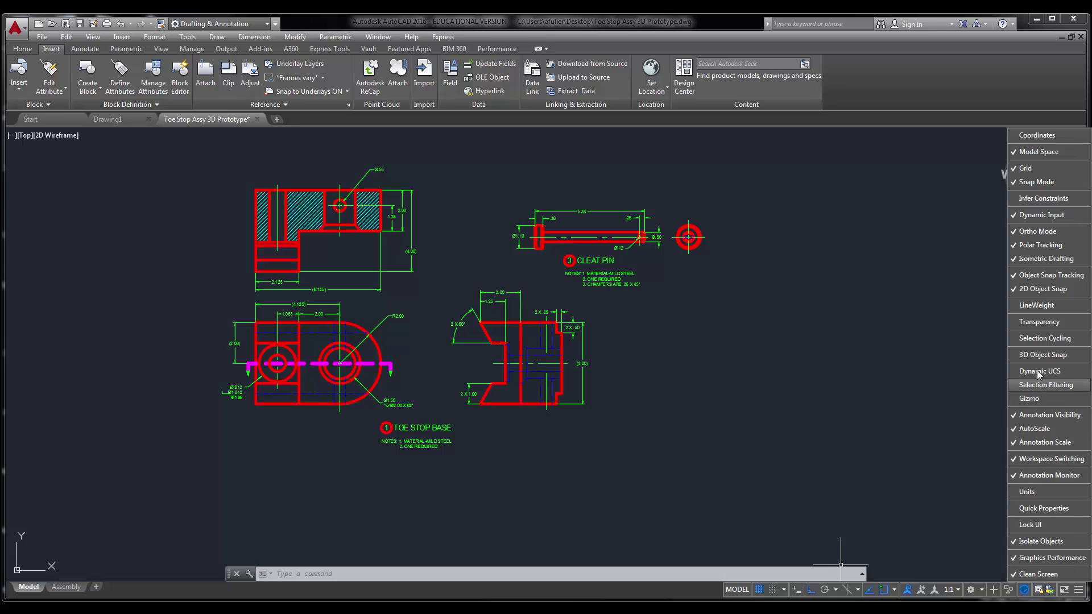
left_click(1036, 306)
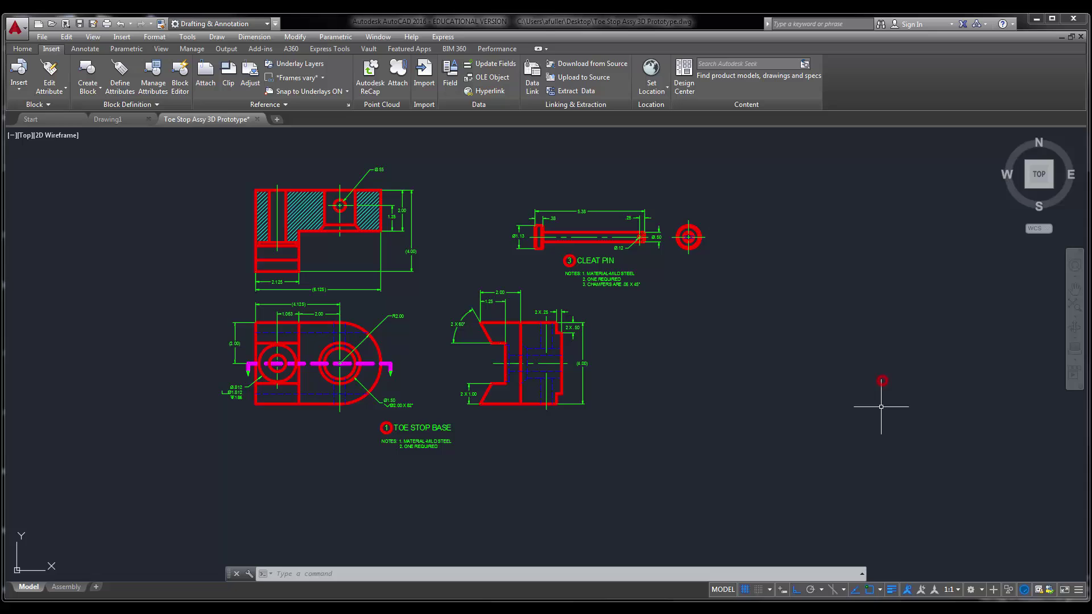
left_click(891, 591)
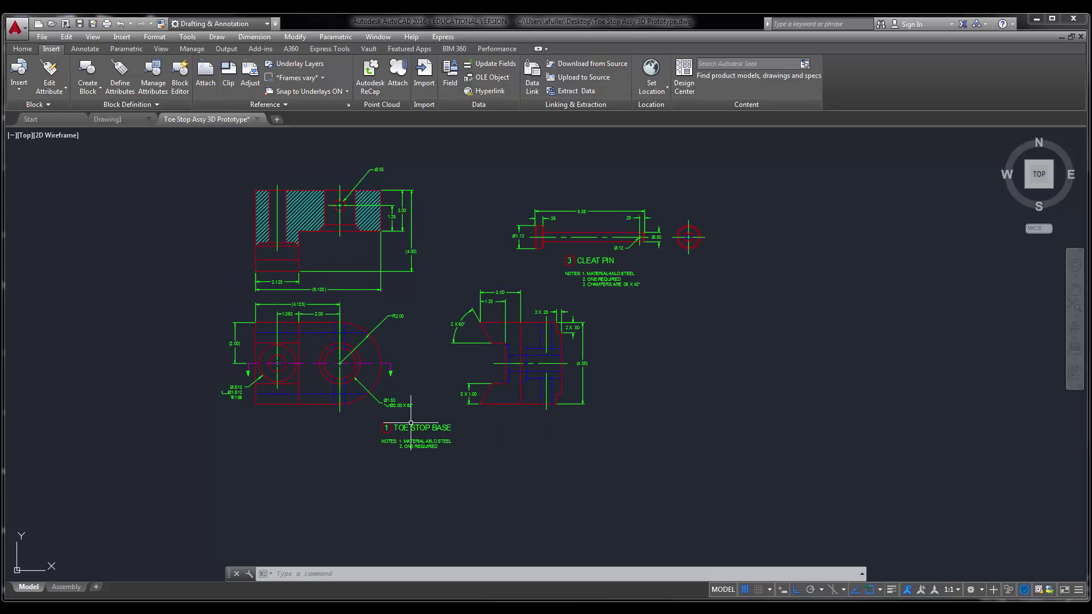
- Turn off the CENTER, CUTTING PLANE, DIMENSION, DIMENSIONS 1, HIDDEN, HATCH and TEXT layers
left_click(22, 49)
left_click(489, 63)
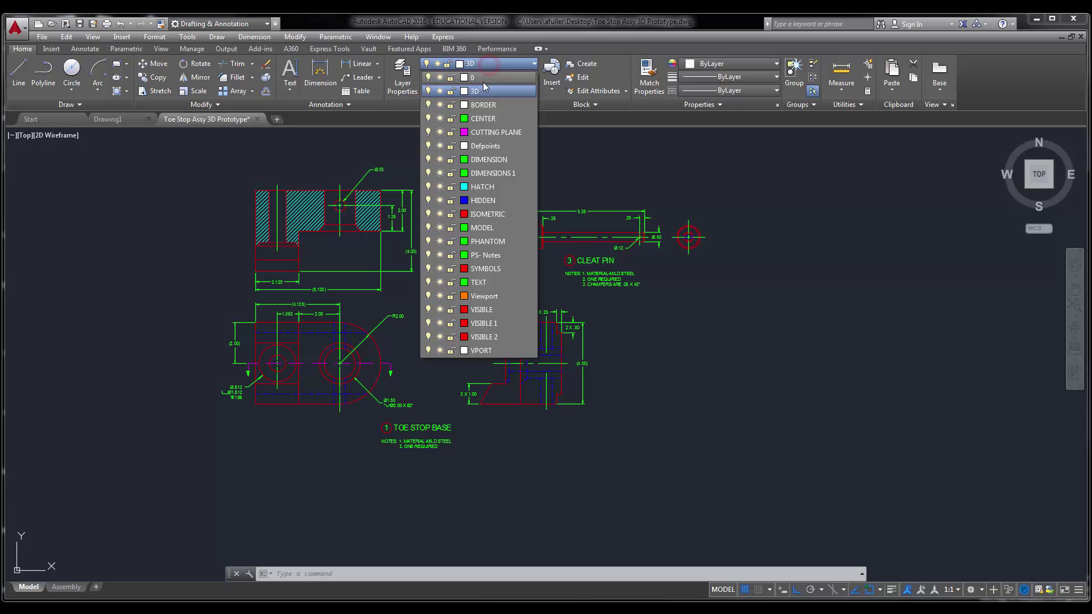
left_click(428, 118)
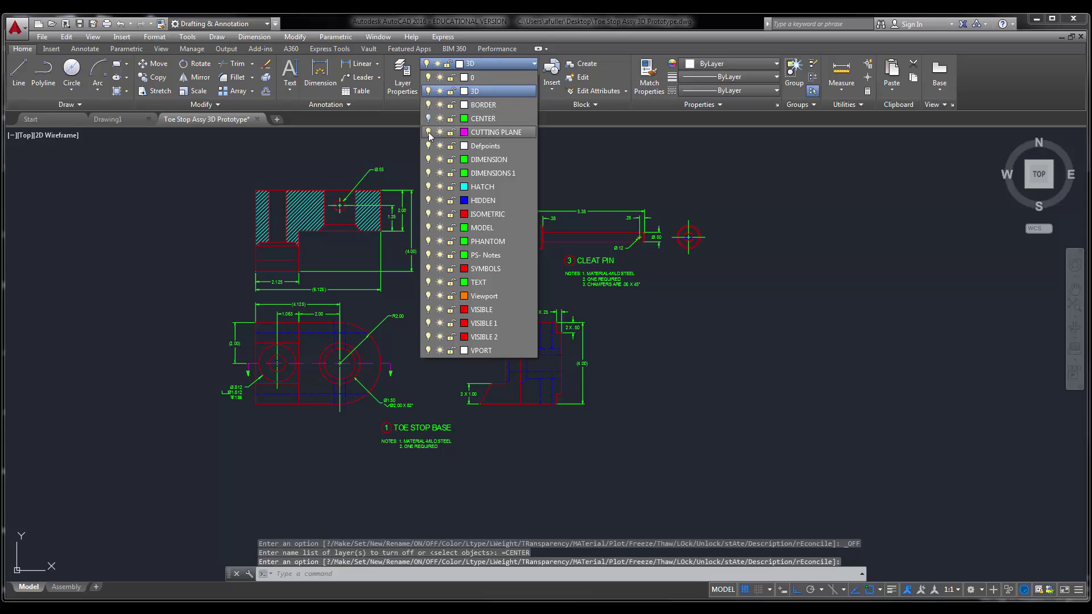
left_click(428, 132)
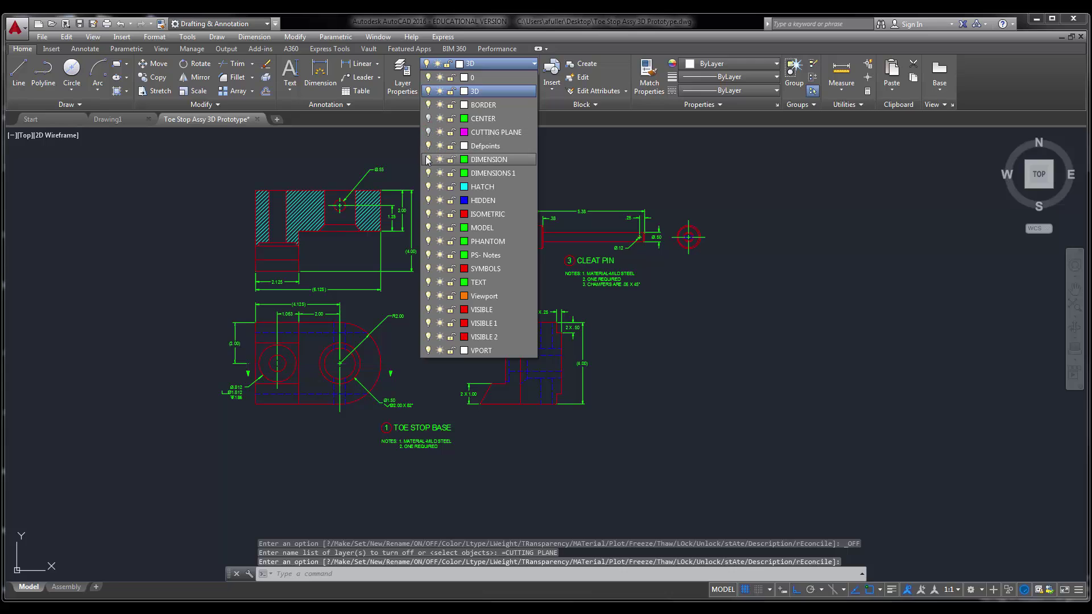
left_click(429, 160)
left_click(429, 173)
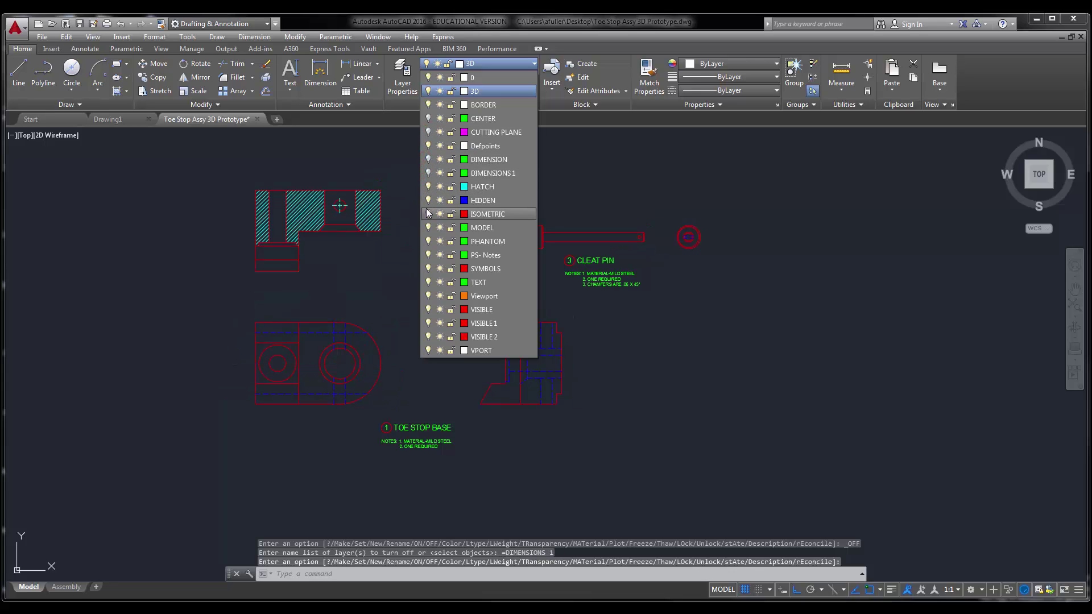
left_click(428, 200)
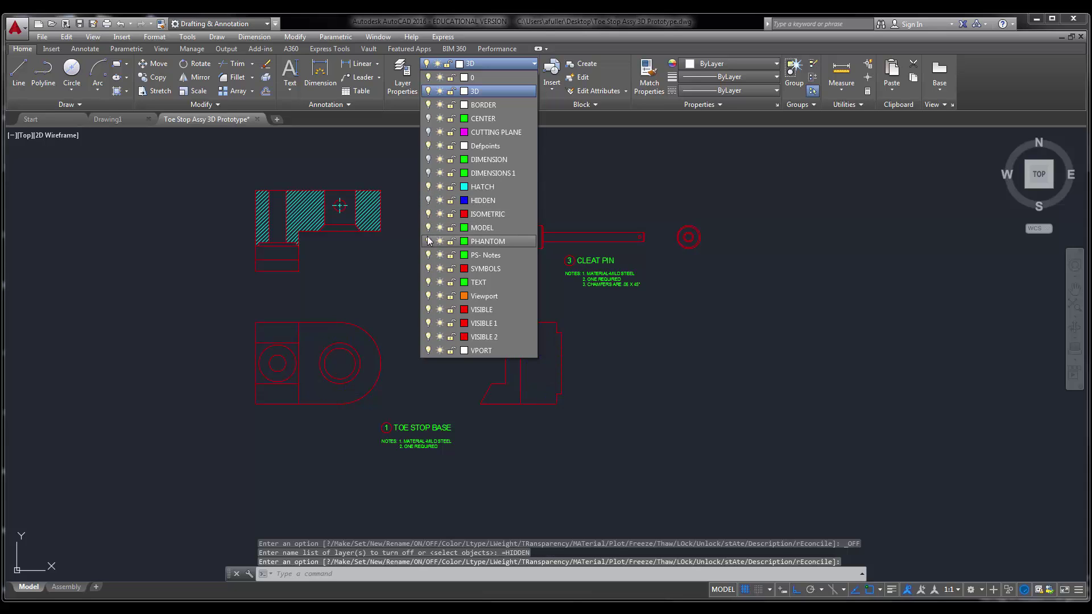
left_click(428, 187)
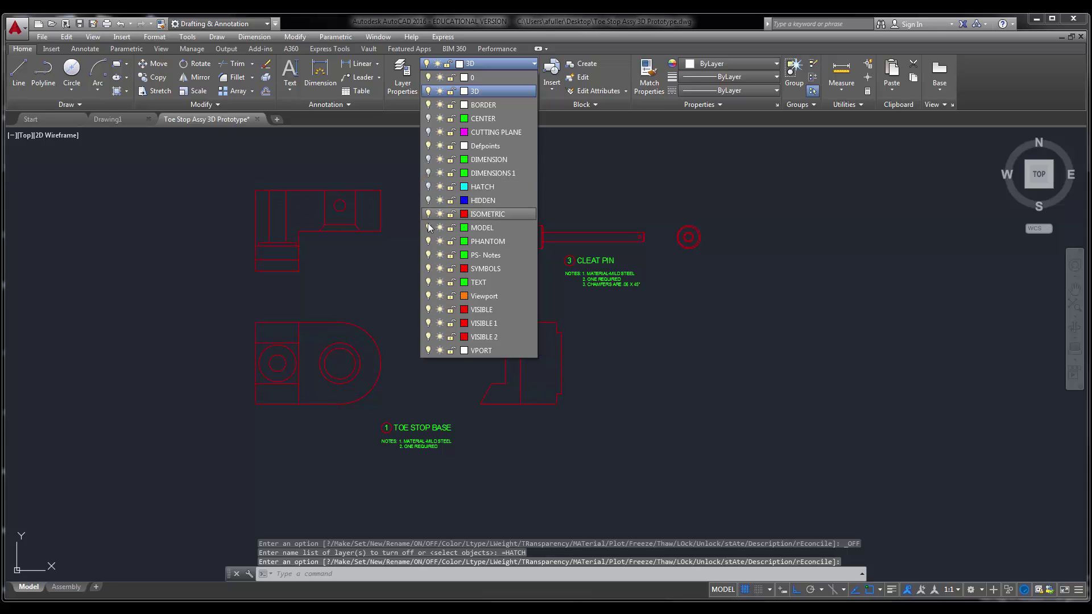
left_click(430, 282)
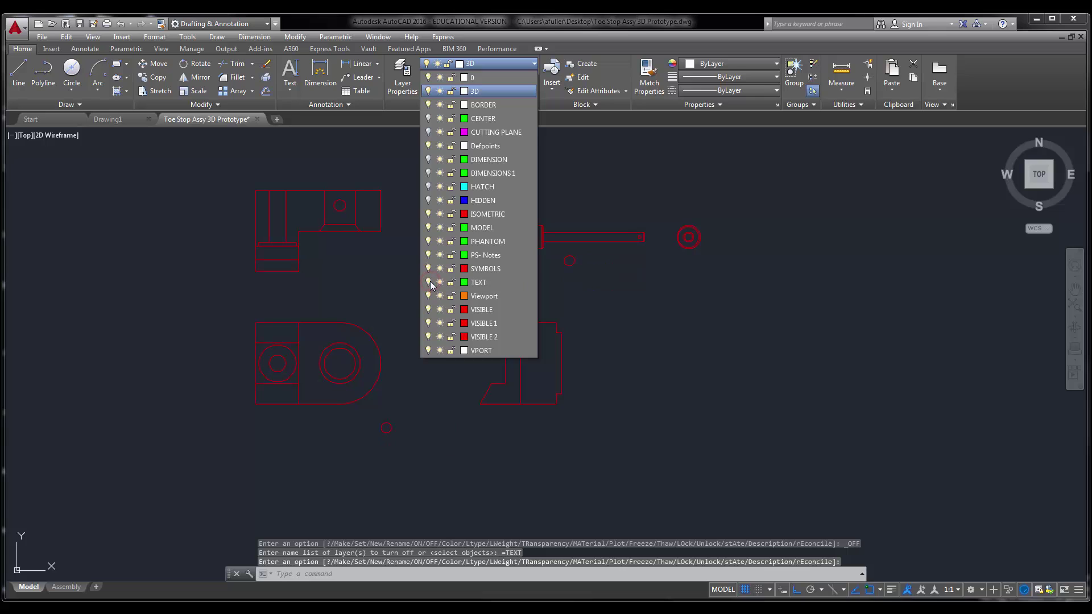
left_click(632, 299)
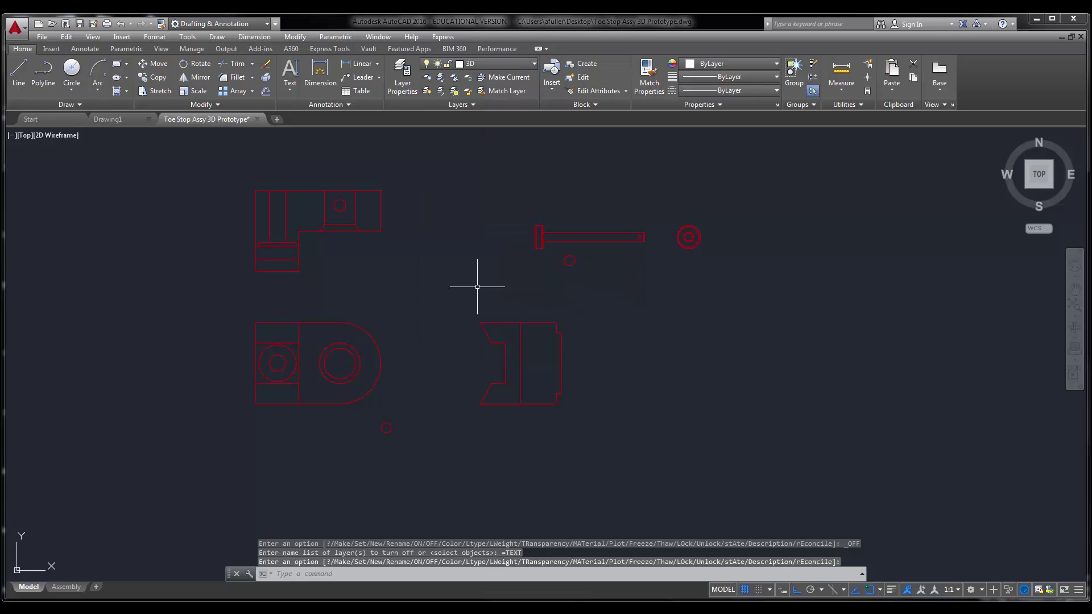
scroll(196, 301, "down", 2)
scroll(200, 300, "down", 3)
mouse_move(200, 299)
middle_mouse_down()
mouse_move(588, 300)
mouse_move(61, 290)
middle_mouse_up()
scroll(185, 293, "up", 3)
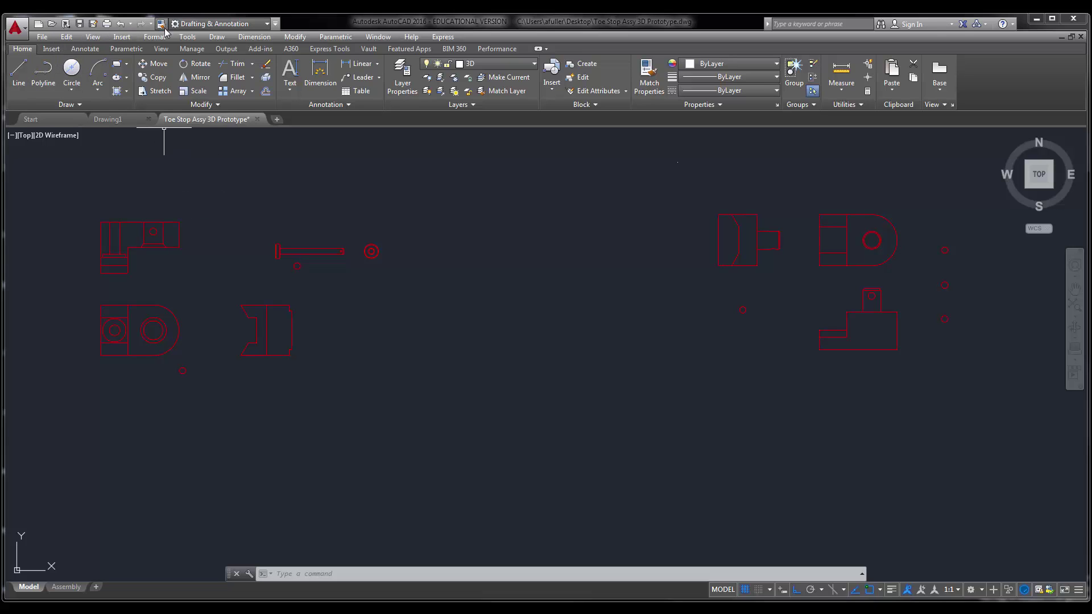
left_click(267, 24)
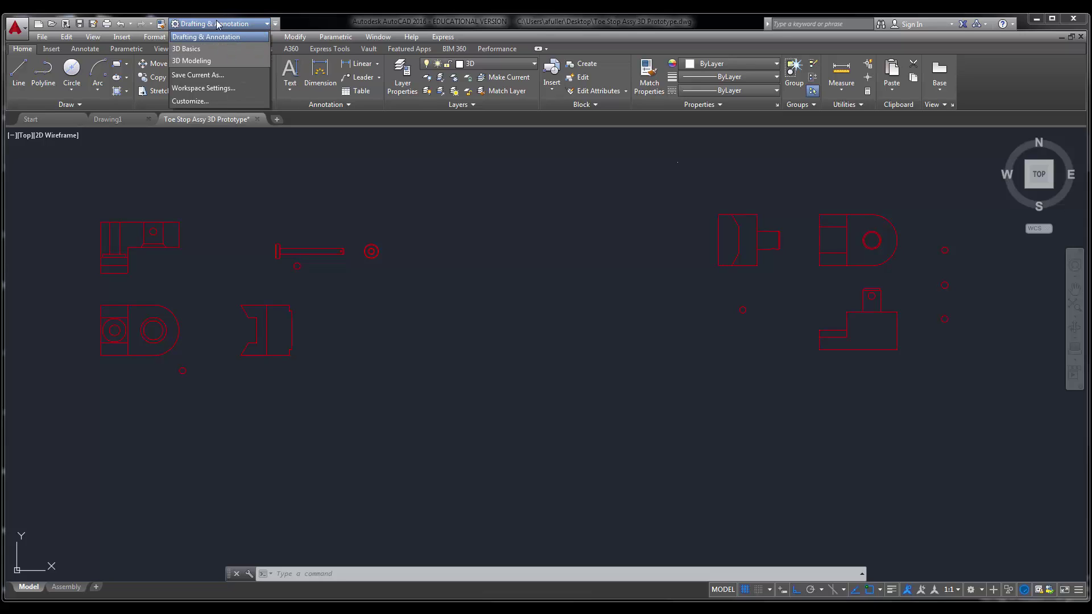
left_click(292, 23)
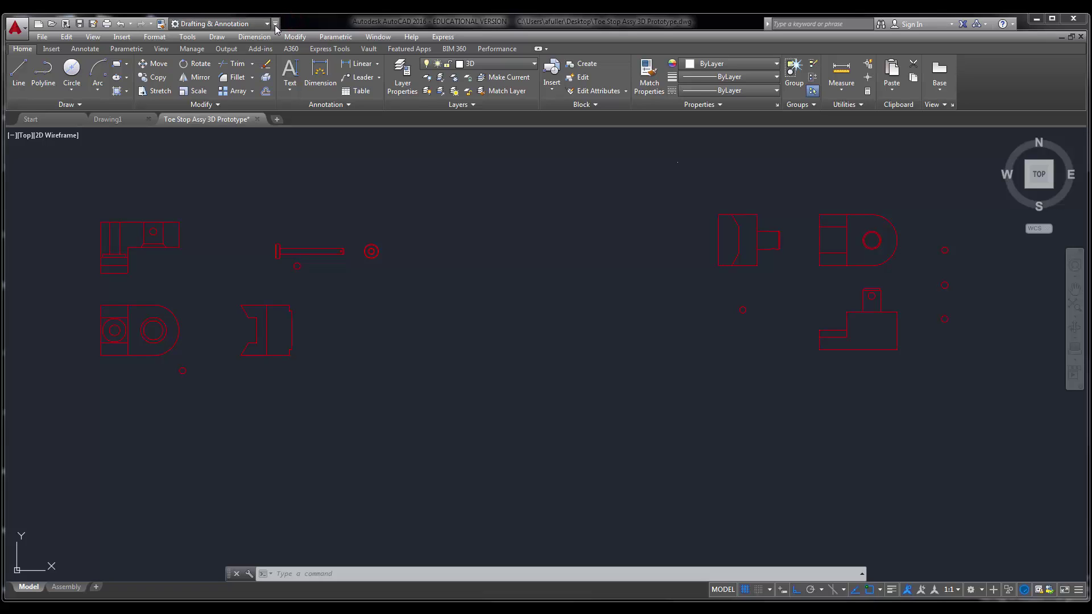
left_click(276, 23)
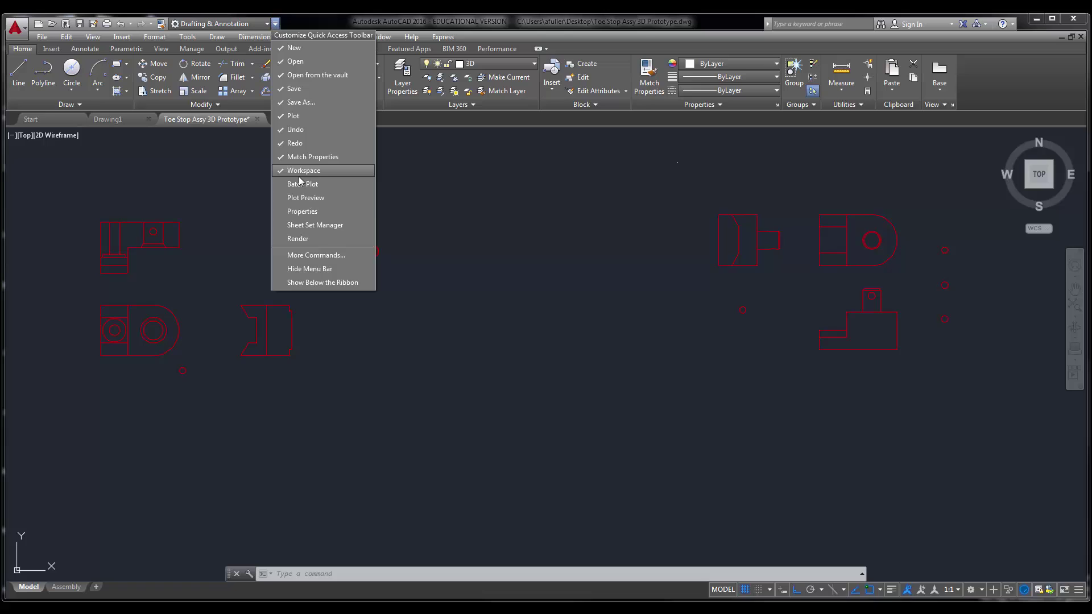
left_click(194, 179)
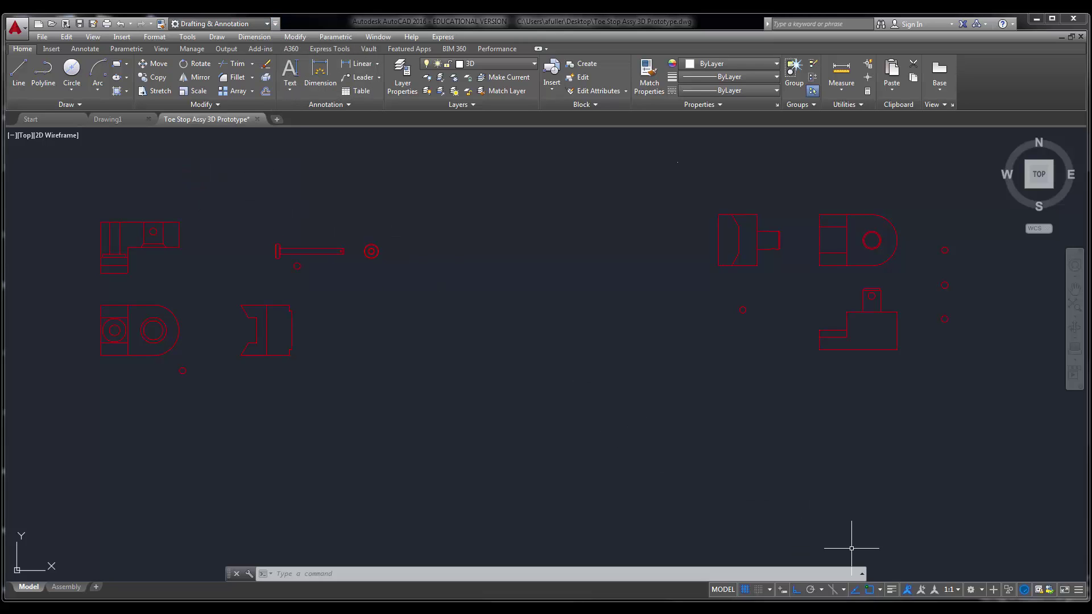
left_click(984, 592)
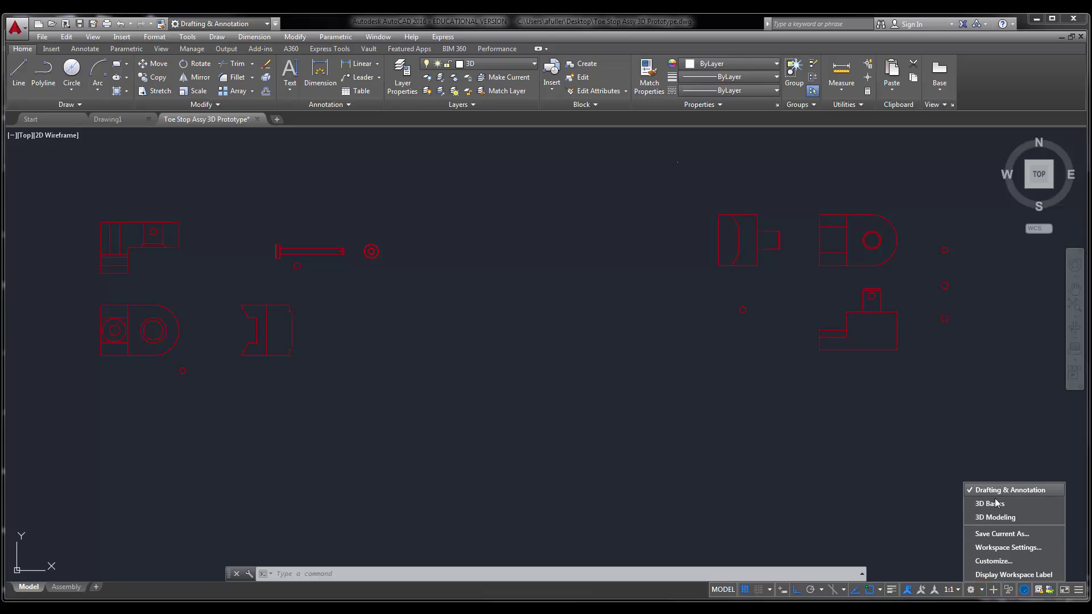
left_click(579, 419)
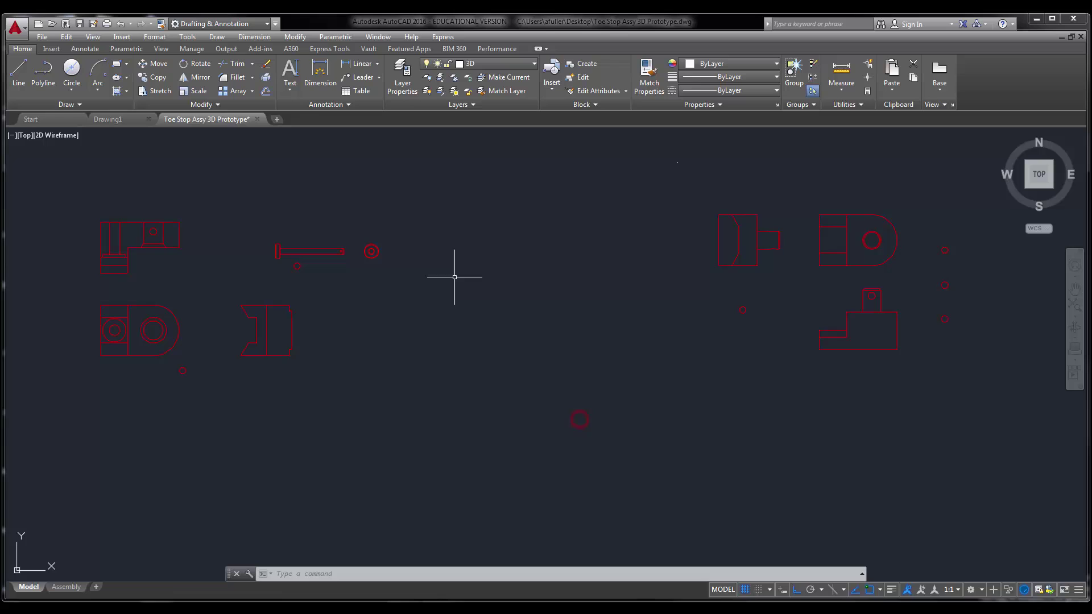
- Switch to the 3D Modeling workspace and return from the Assembly layout to model space
left_click(251, 23)
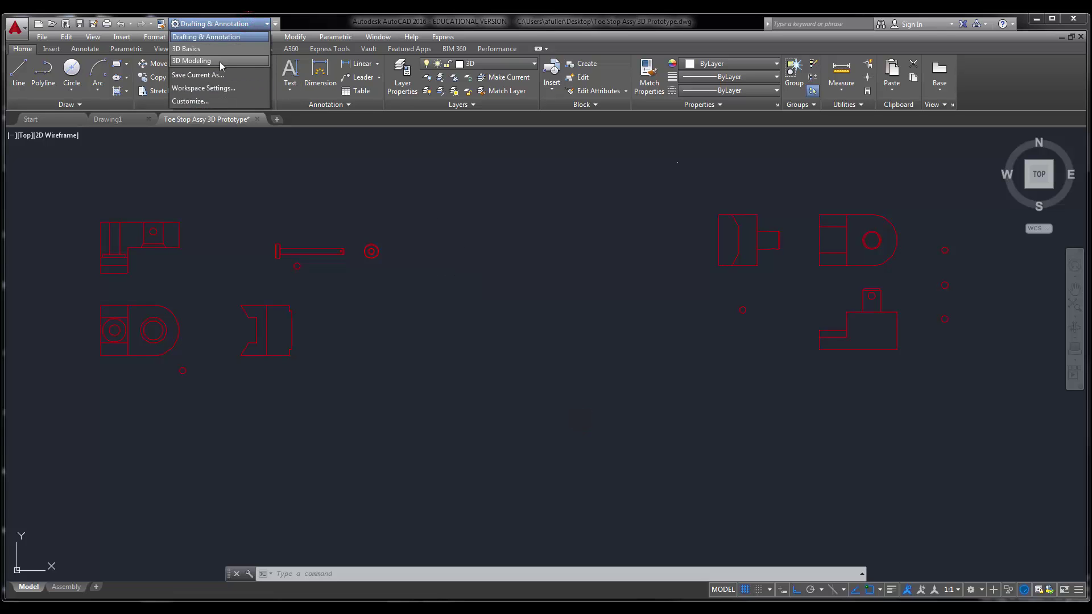
left_click(220, 62)
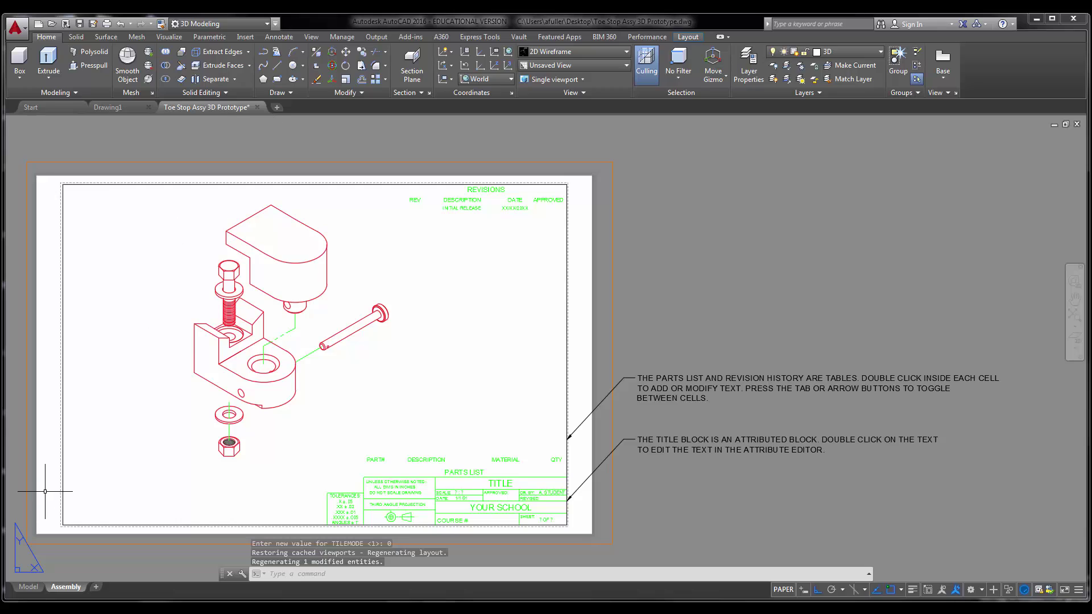
left_click(28, 587)
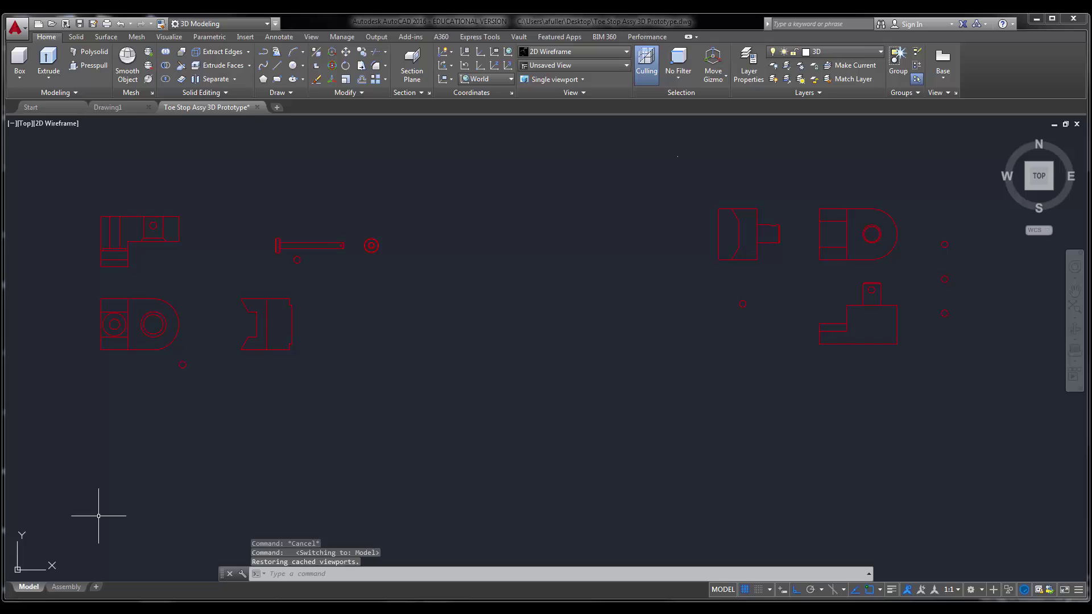
- Set the model space view to SE Isometric and apply the Conceptual visual style
middle_click_drag(235, 402, 244, 409)
left_click(574, 66)
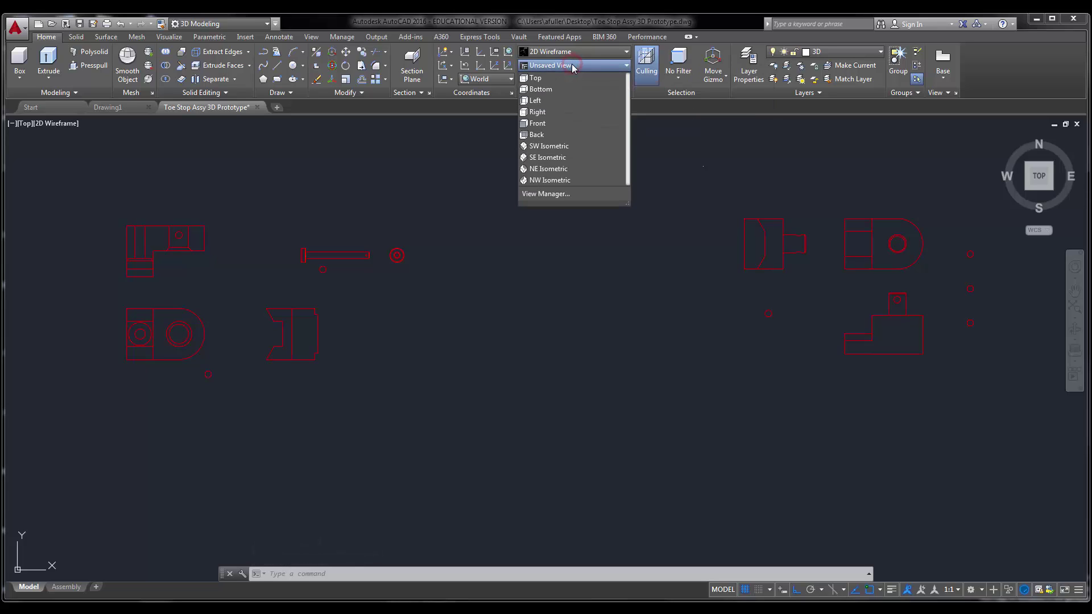
left_click(557, 158)
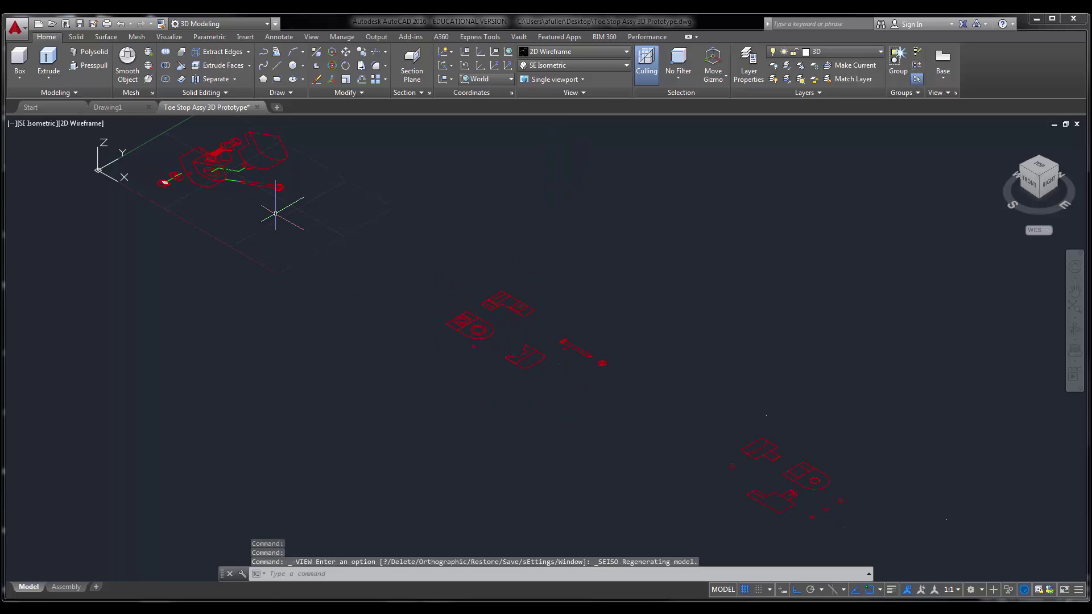
scroll(512, 382, "up", 5)
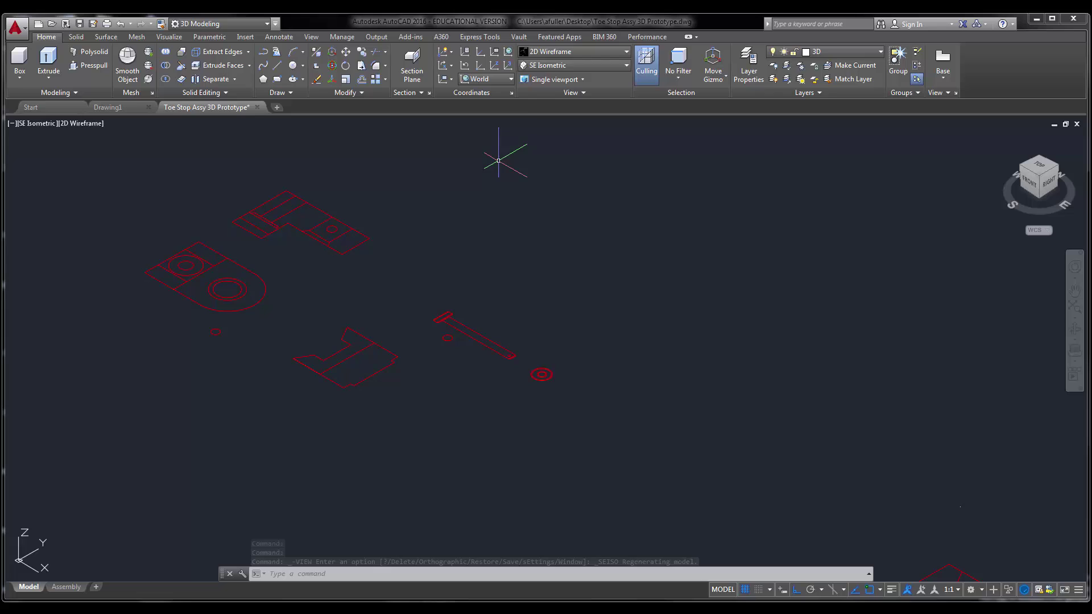
left_click(564, 51)
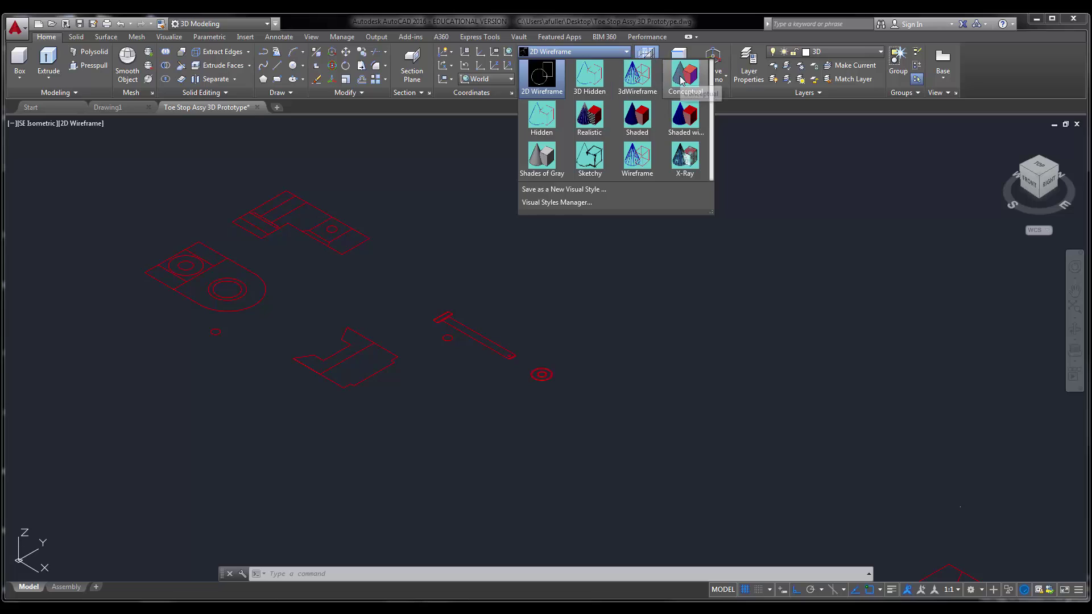
left_click(682, 78)
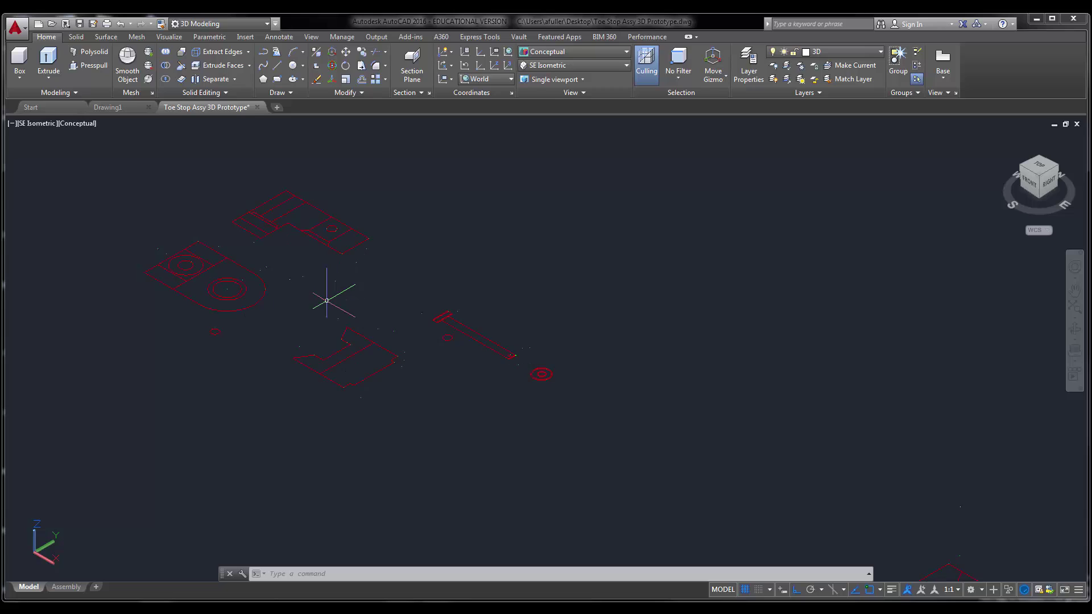
scroll(323, 303, "up", 2)
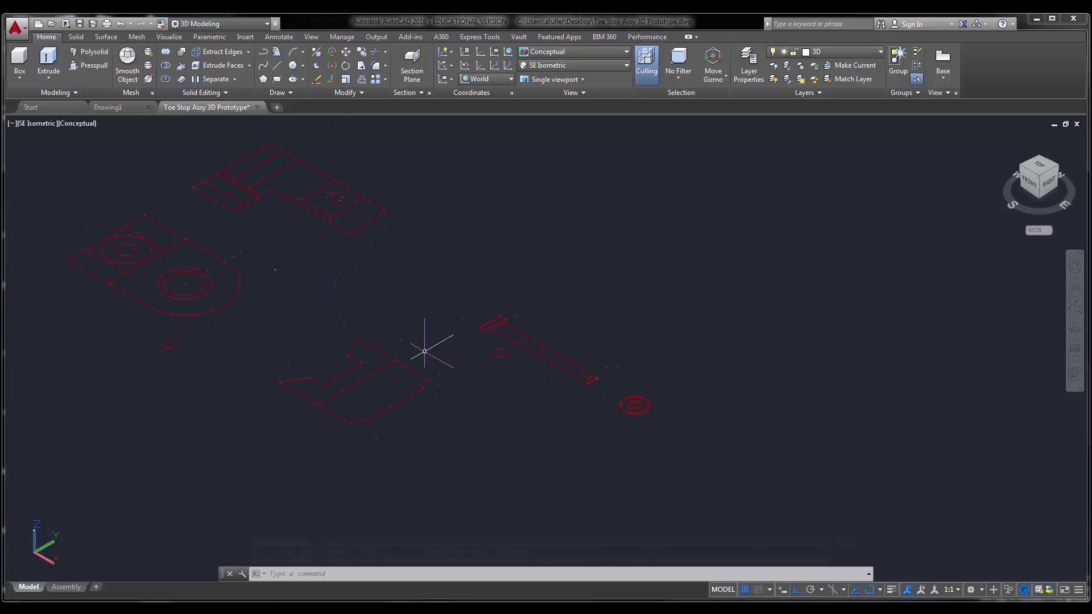